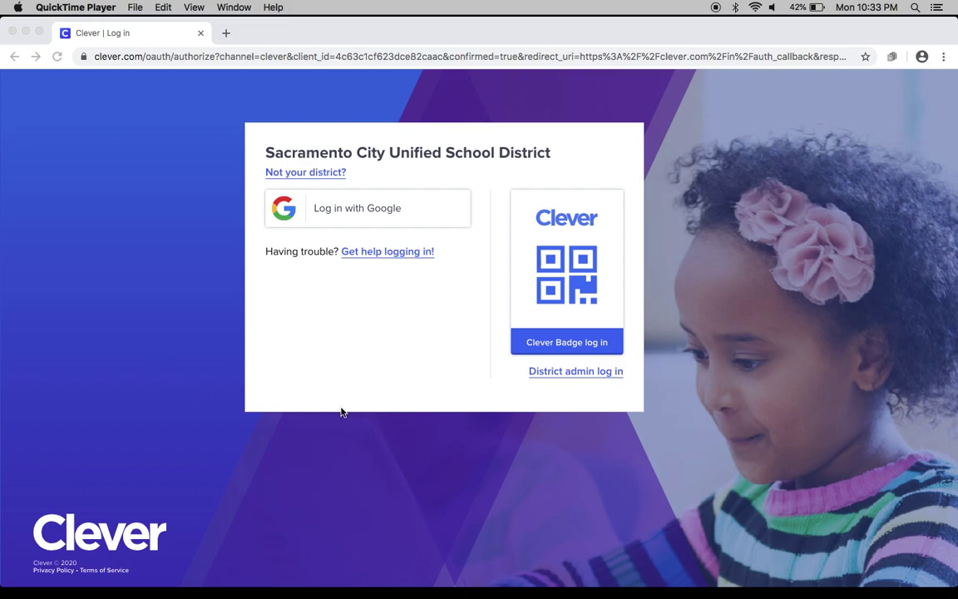
Log in to the Sacramento City Unified School District portal with the student's Google account, entering the account password
left_click(363, 211)
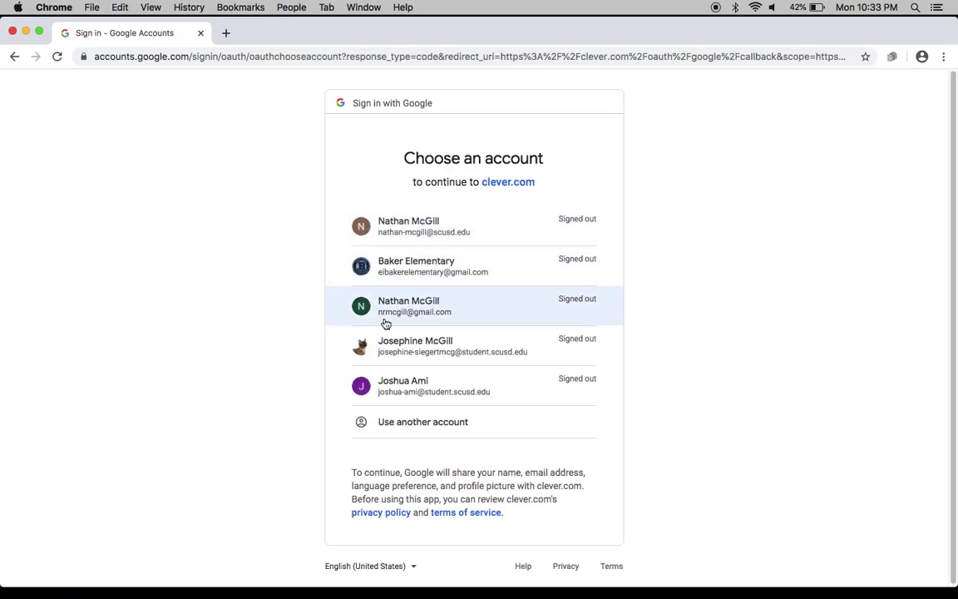
left_click(414, 355)
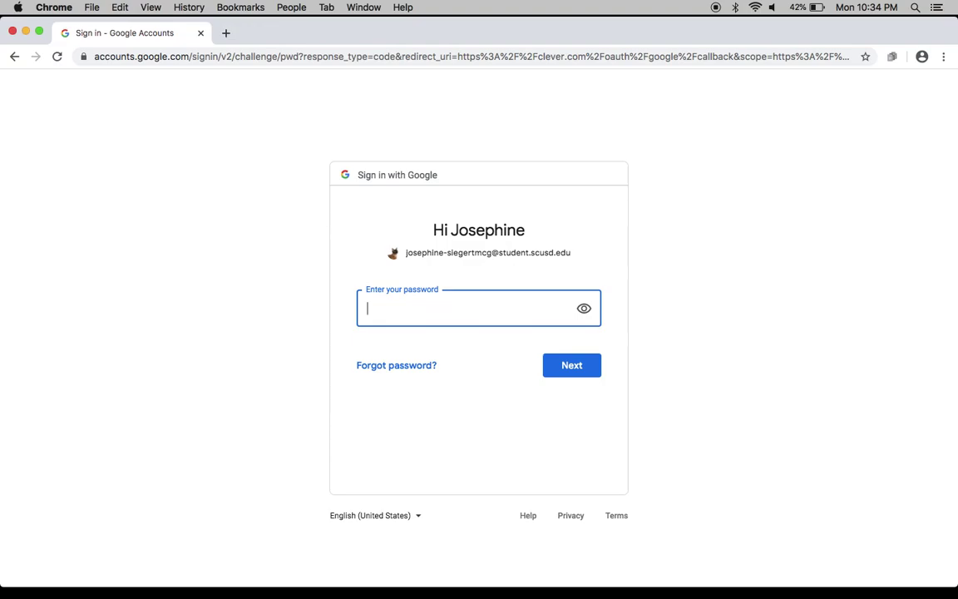
type("••••")
key("BackSpace")
key("BackSpace")
key("BackSpace")
key("BackSpace")
type("••••••••••")
key("Return")
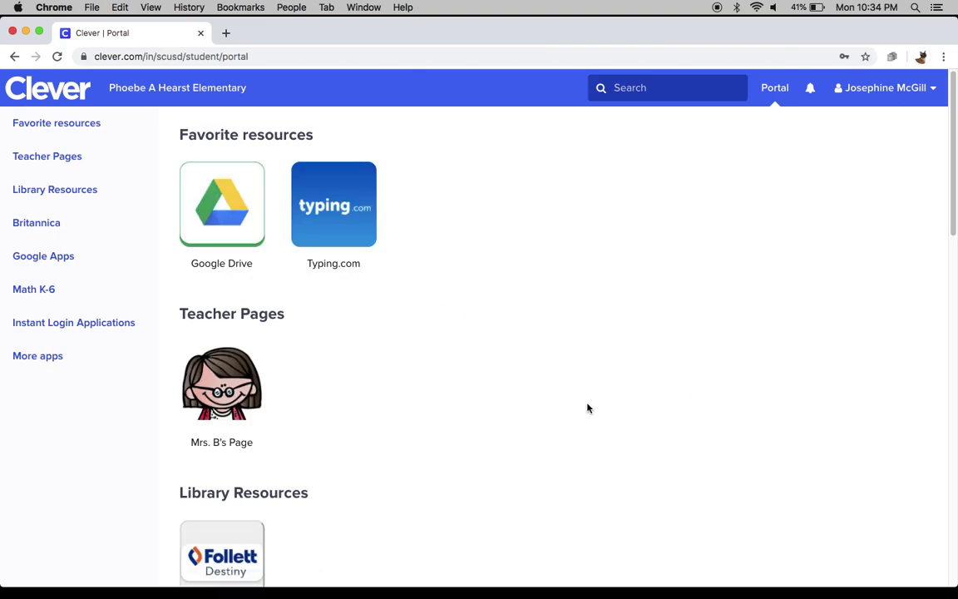
Look through the portal's resource sections, from Favorite resources down to More apps
scroll(533, 412, "down", 5)
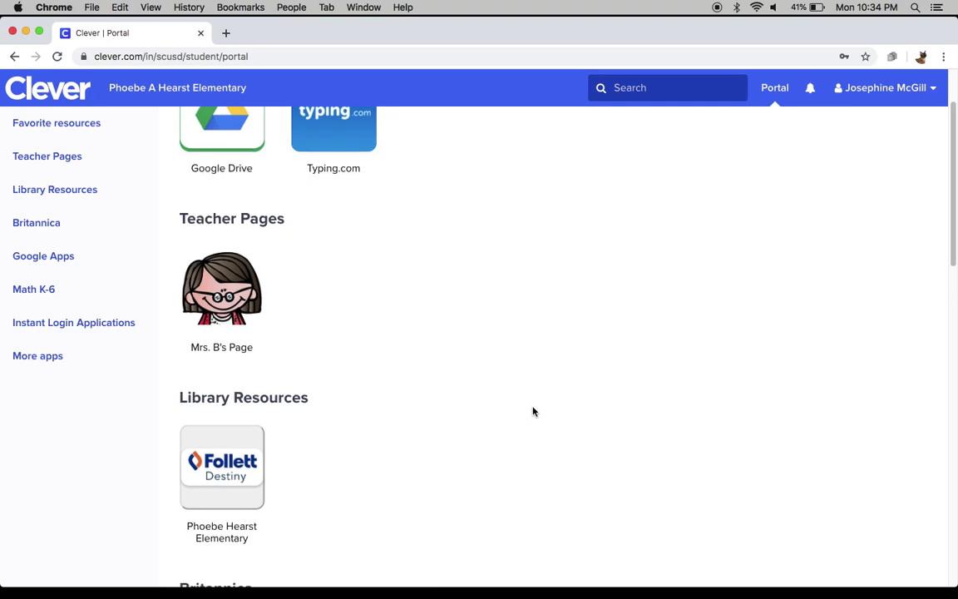
scroll(532, 411, "down", 5)
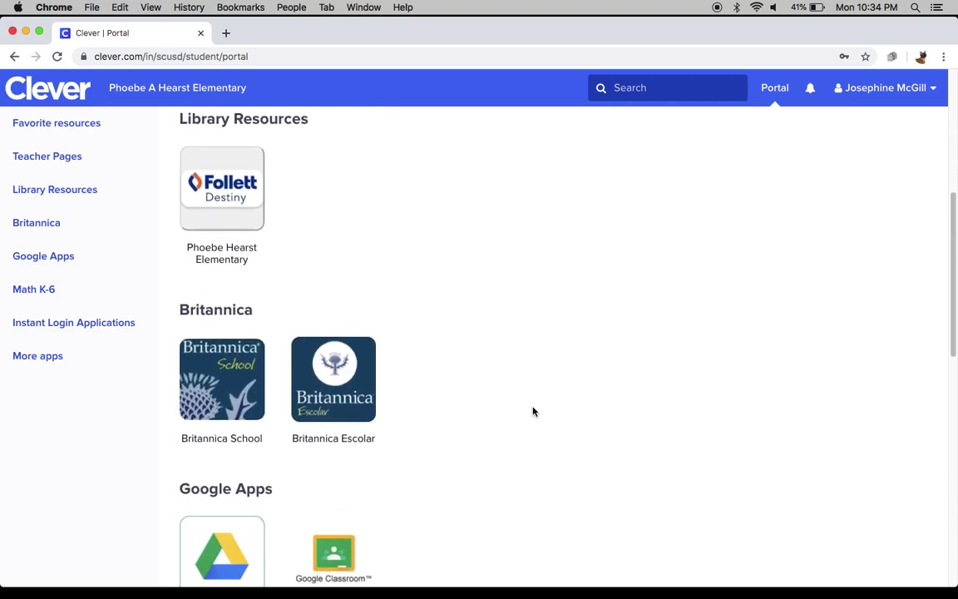
scroll(533, 412, "down", 8)
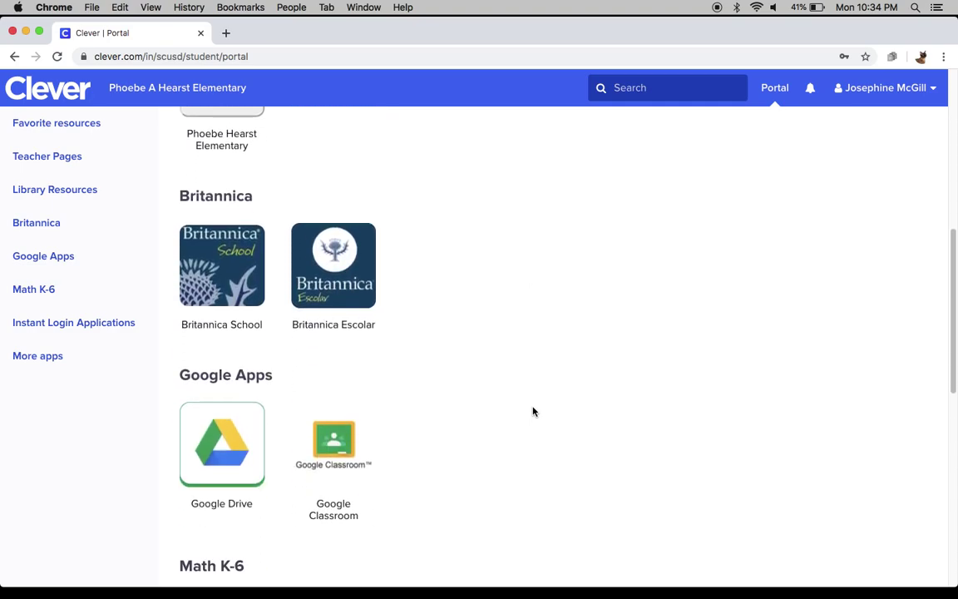
scroll(533, 412, "down", 3)
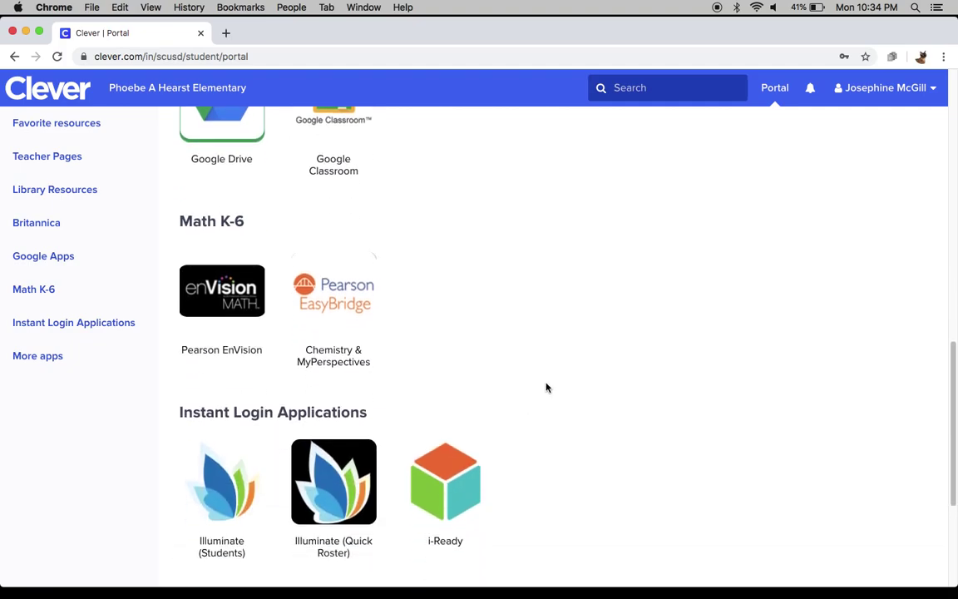
scroll(546, 386, "down", 2)
scroll(547, 386, "down", 2)
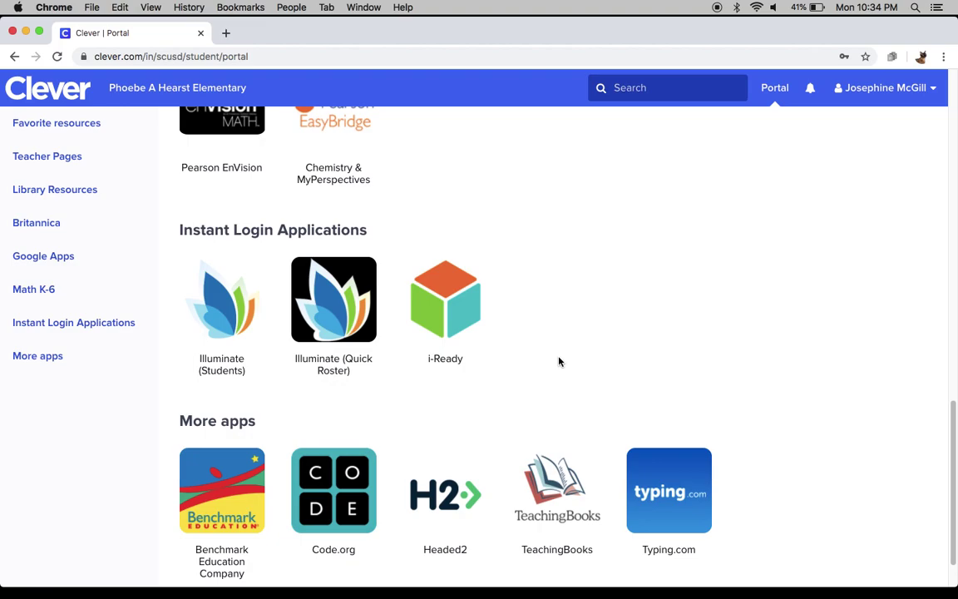
scroll(714, 310, "down", 2)
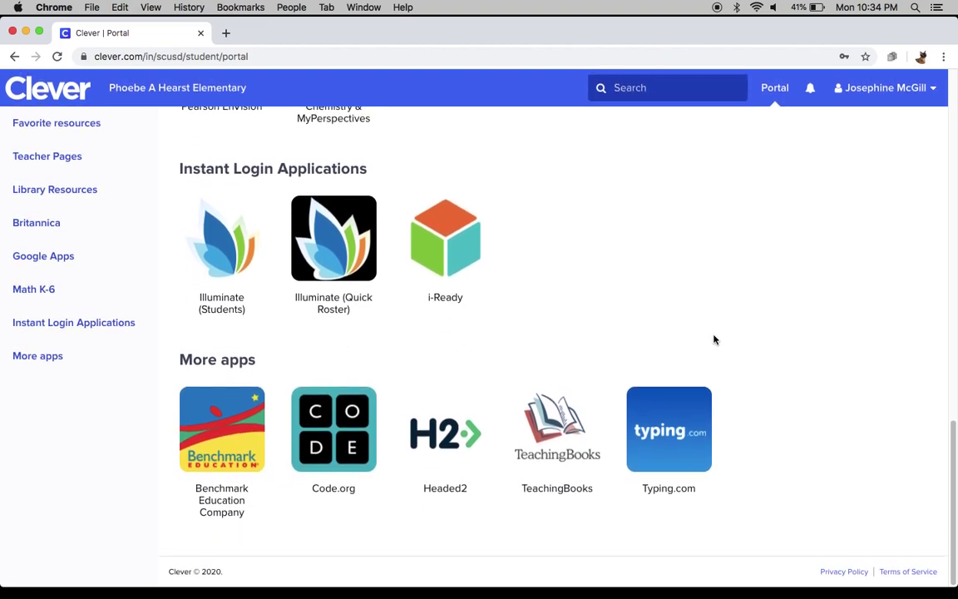
scroll(614, 340, "up", 4)
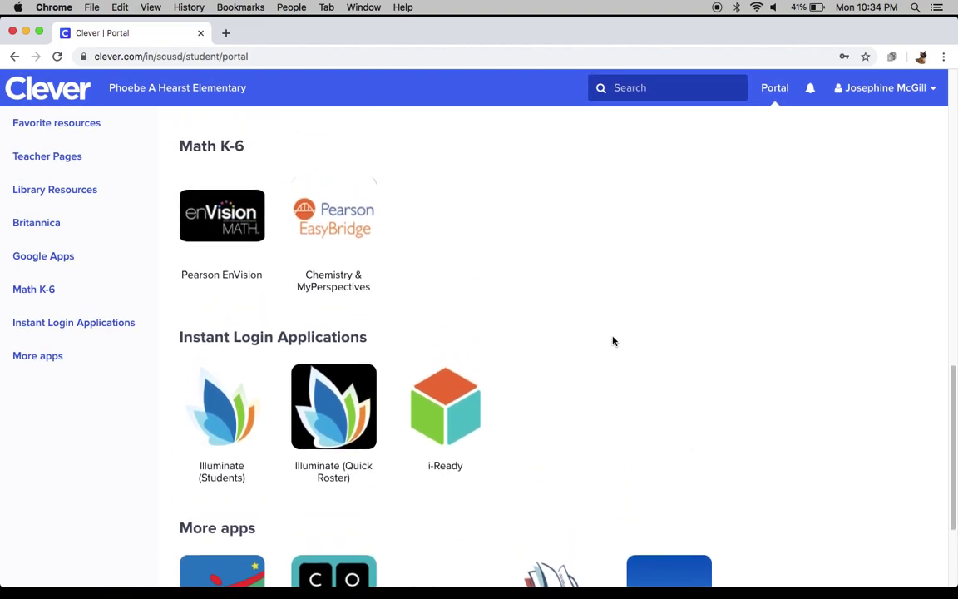
scroll(613, 341, "up", 15)
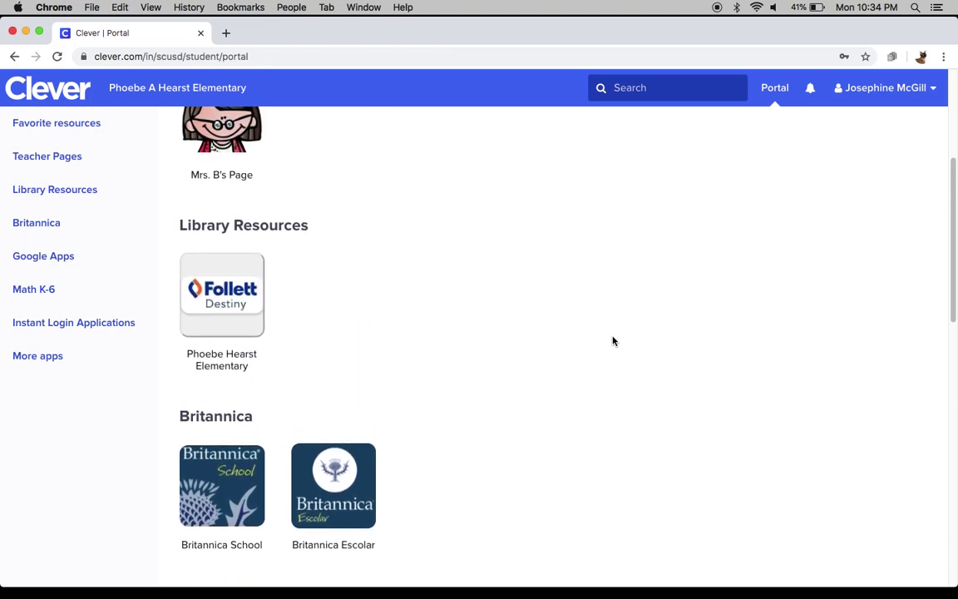
scroll(613, 341, "up", 6)
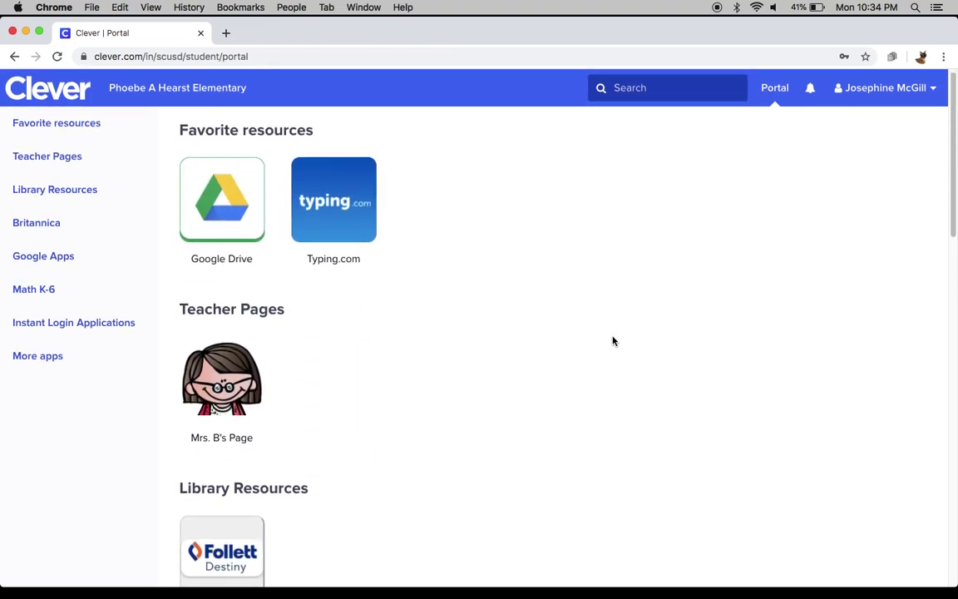
Open Google Classroom from Google Apps and go to the Daily Student Engagement Survey in the Student Engagement class
scroll(613, 341, "down", 16)
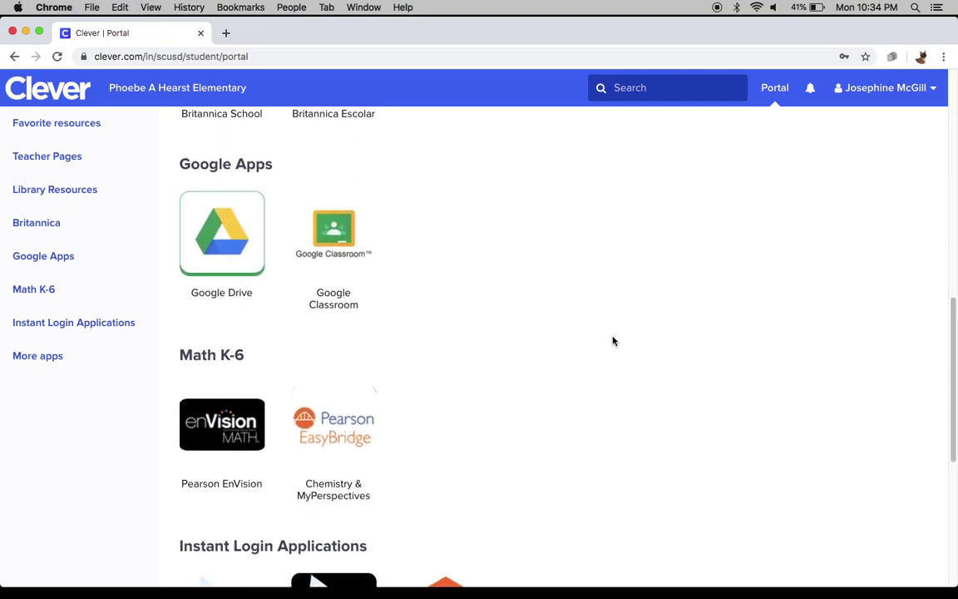
scroll(613, 341, "up", 2)
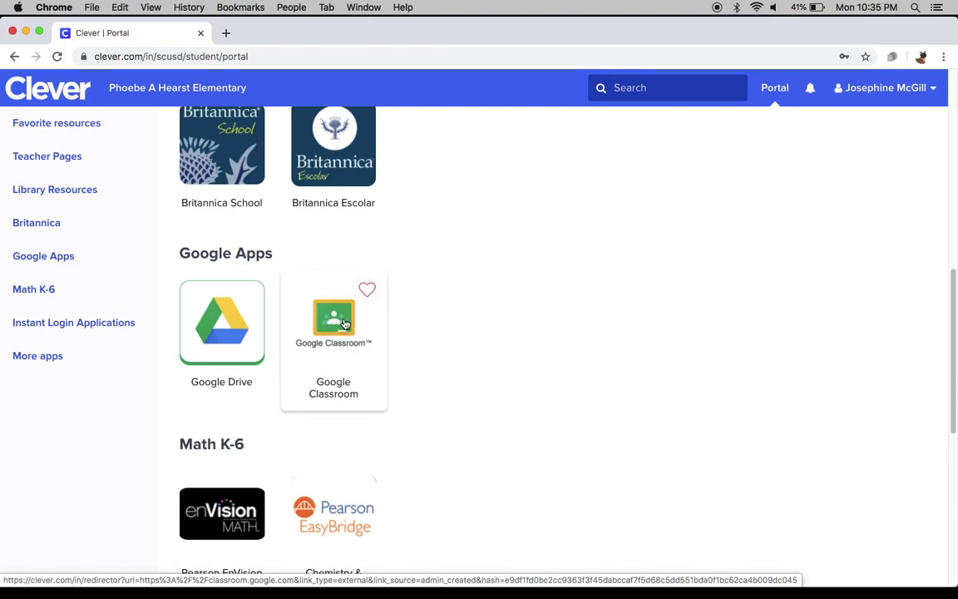
left_click(345, 324)
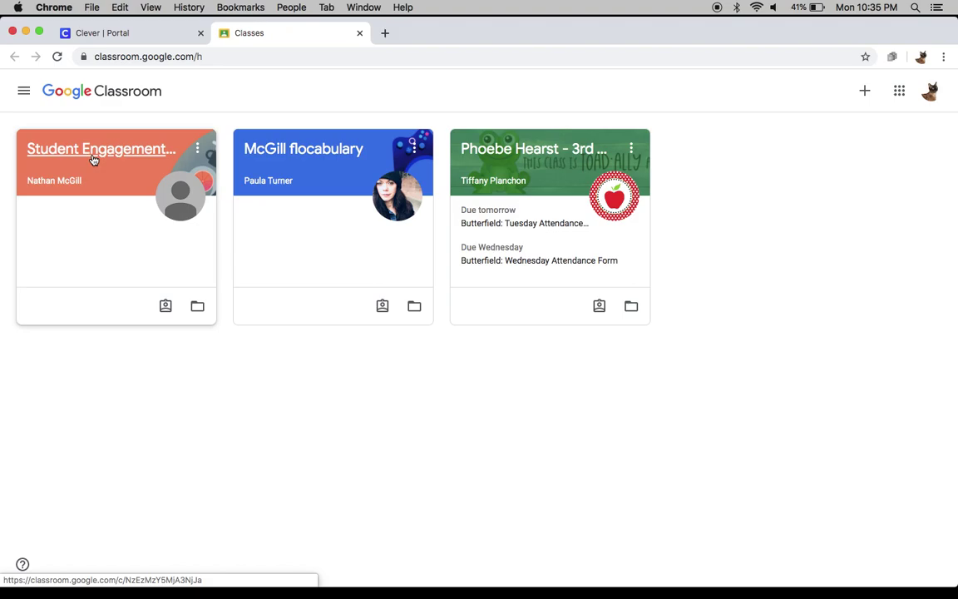
left_click(94, 160)
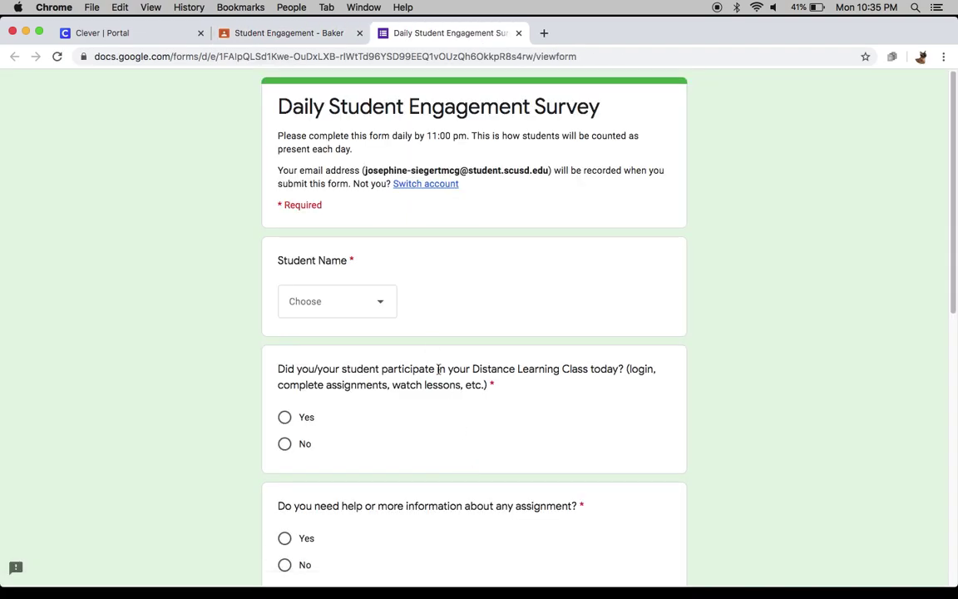
Select the student's name in the survey and answer Yes to participating in the Distance Learning Class today
left_click(391, 303)
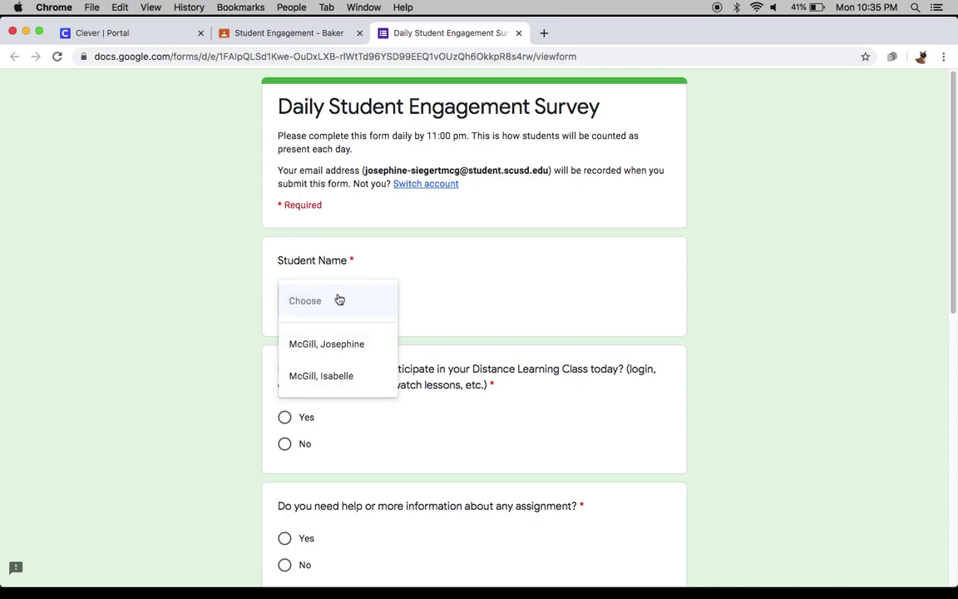
left_click(348, 343)
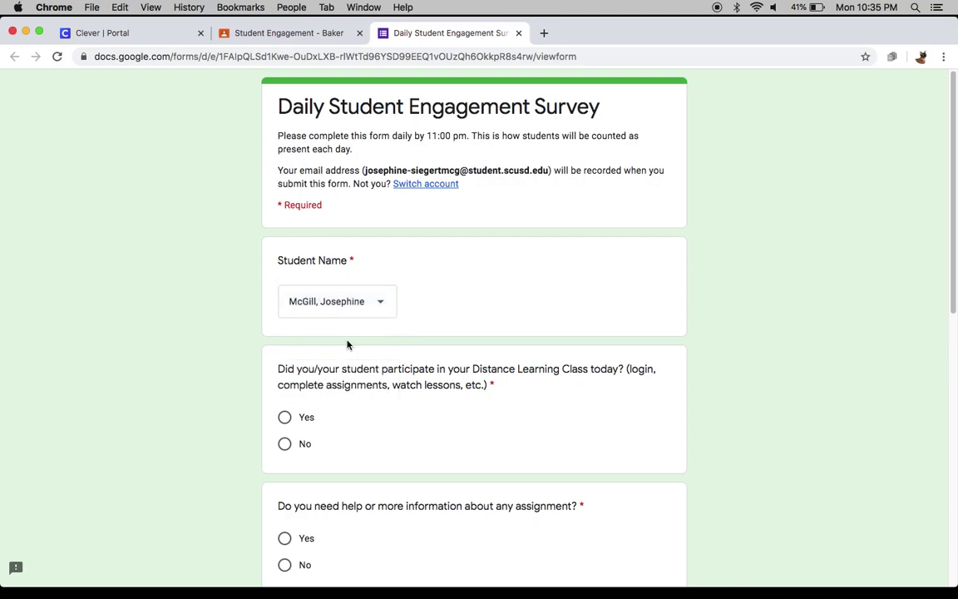
scroll(253, 328, "down", 5)
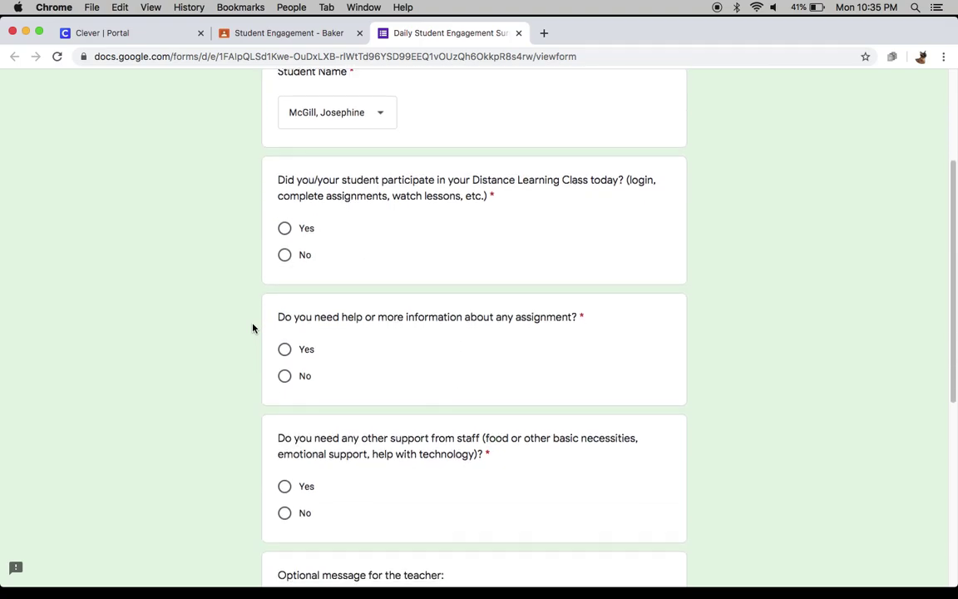
left_click(284, 229)
Answer No to needing help with any assignment and No to needing other support from staff
scroll(251, 325, "down", 2)
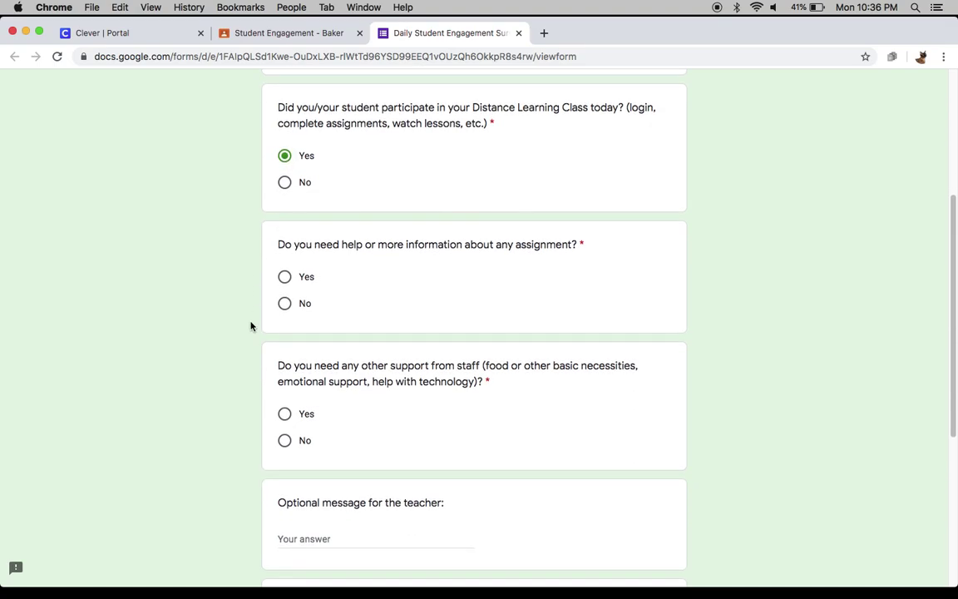
left_click(286, 306)
scroll(252, 338, "down", 1)
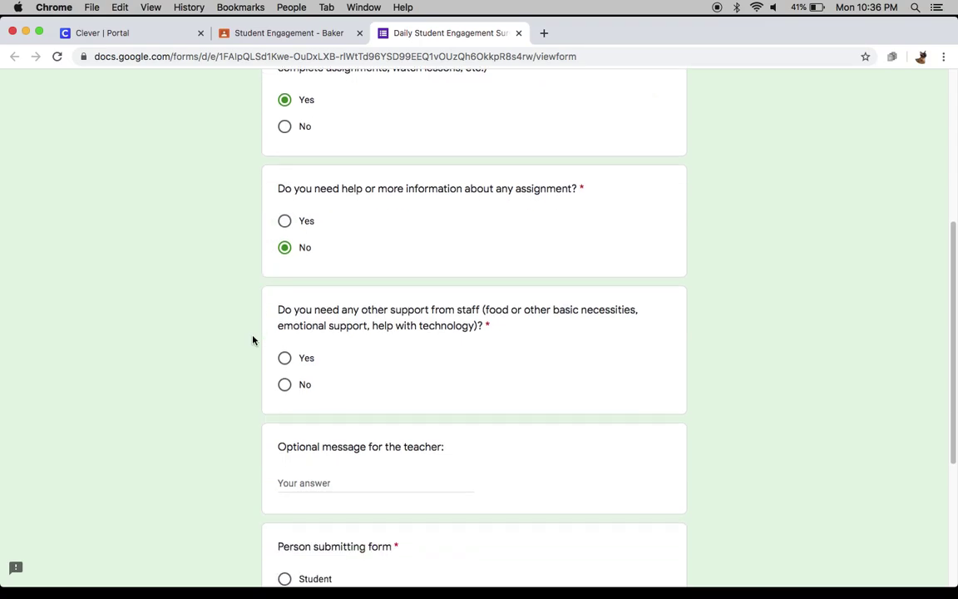
scroll(252, 339, "down", 1)
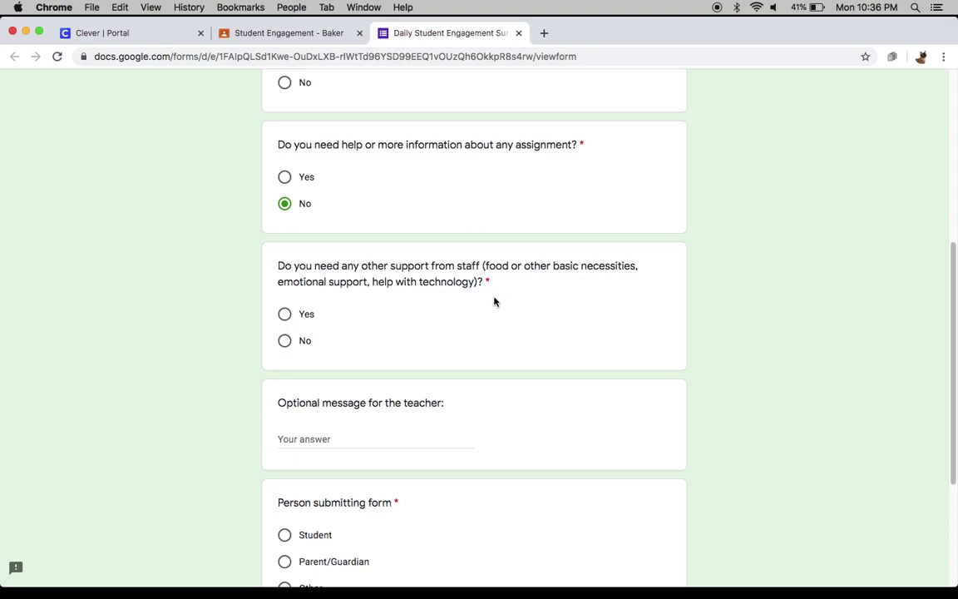
scroll(494, 301, "down", 1)
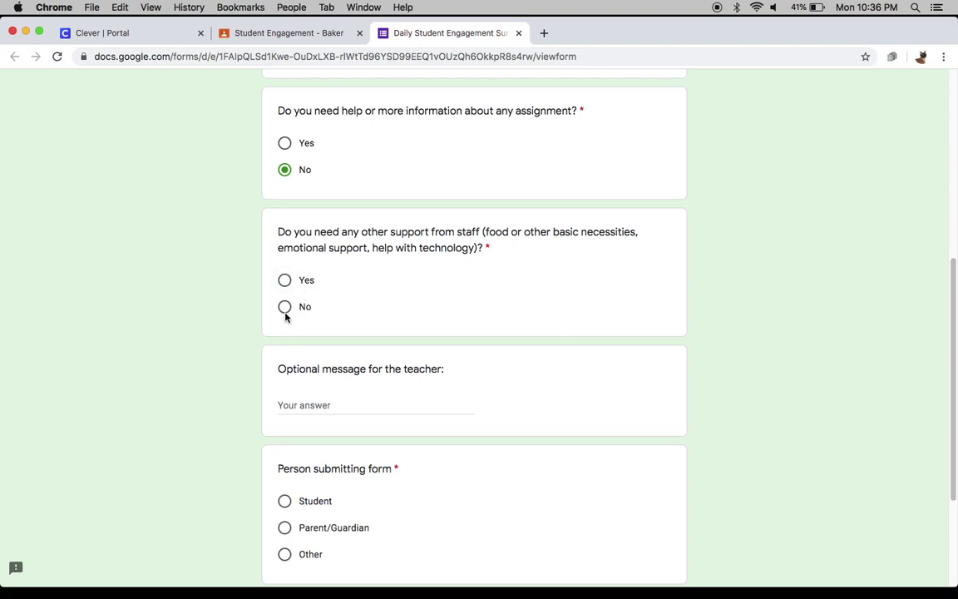
left_click(286, 311)
Enter "Today was a great day!" as the optional message for the teacher
left_click(328, 403)
type("Y")
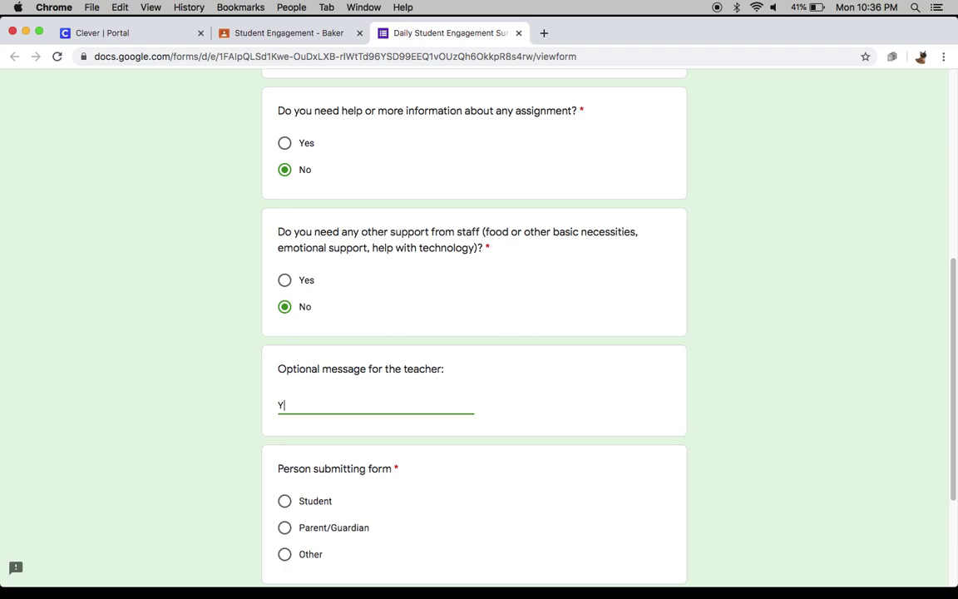
type("oday was a great d")
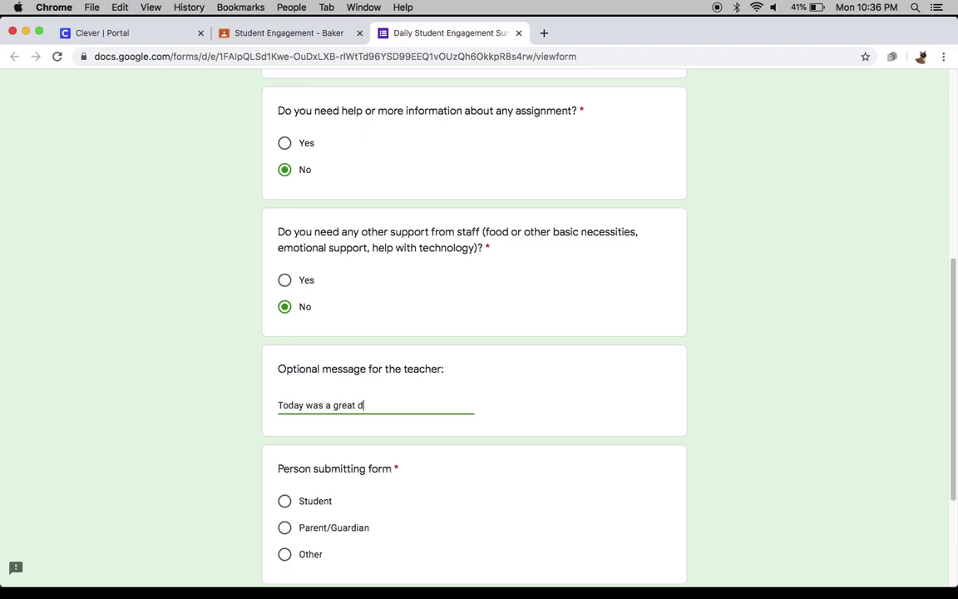
type("ay!")
Set the person submitting the form to Student and submit the survey
scroll(686, 419, "down", 2)
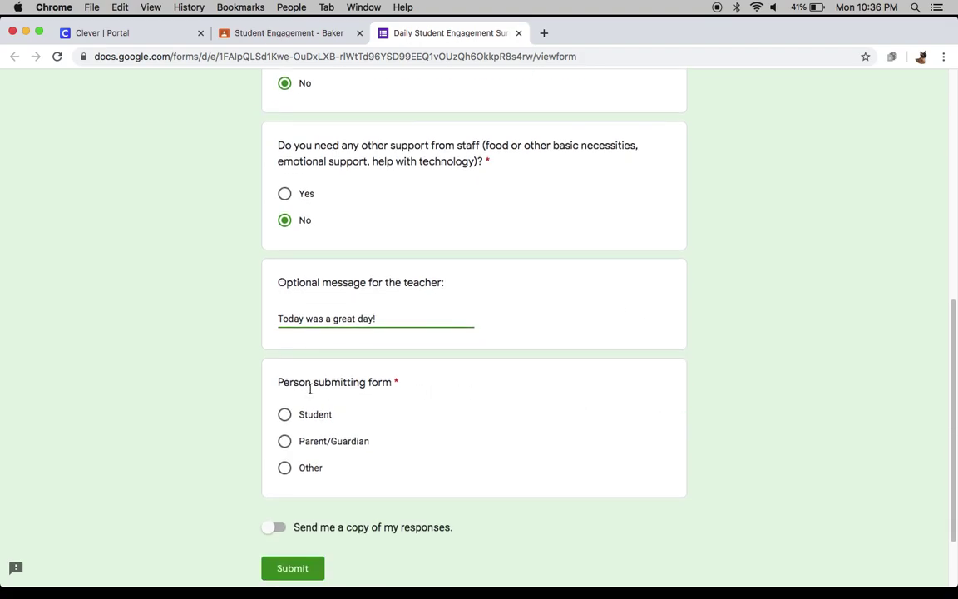
scroll(247, 407, "down", 1)
scroll(247, 407, "down", 1)
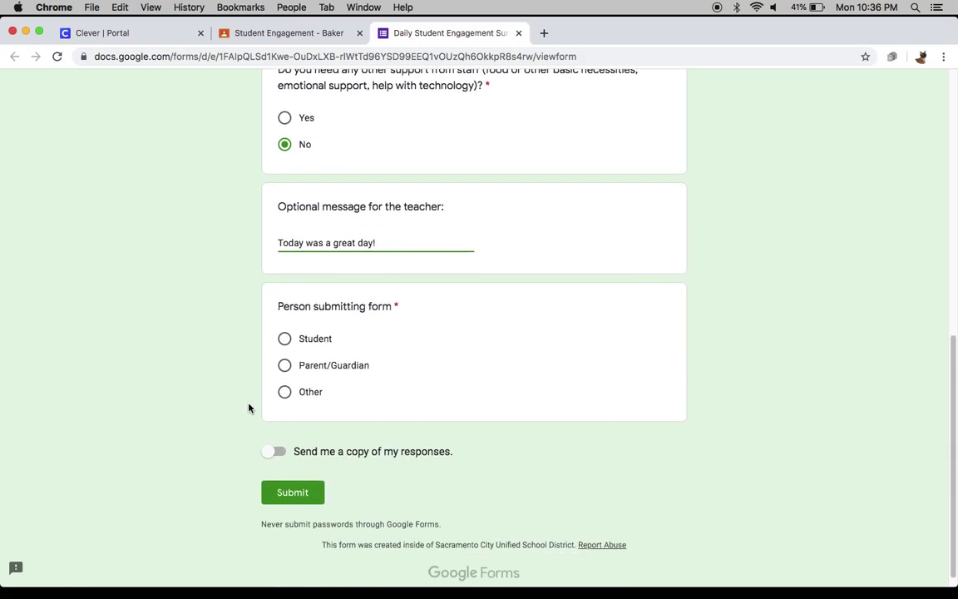
left_click(284, 340)
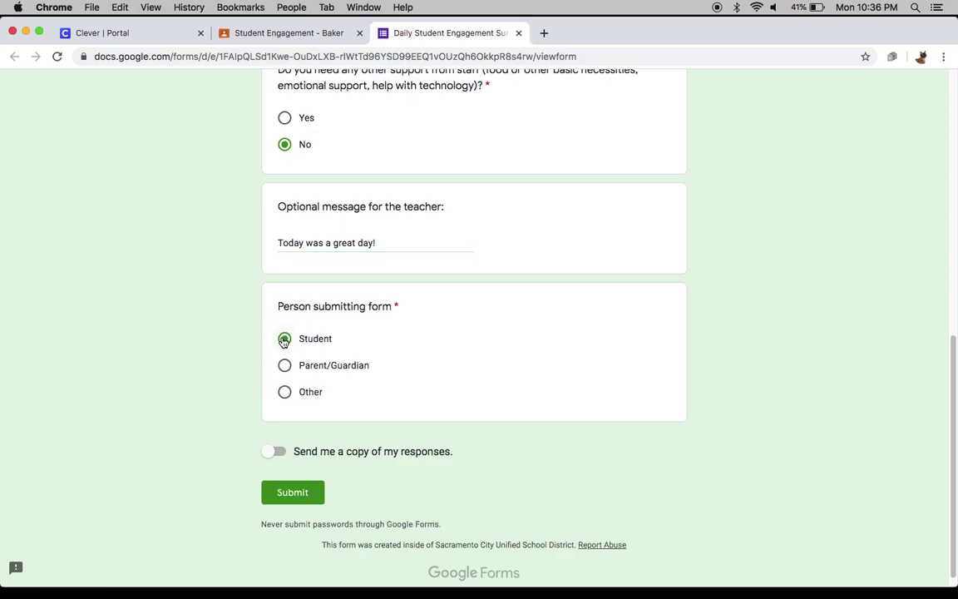
left_click(296, 496)
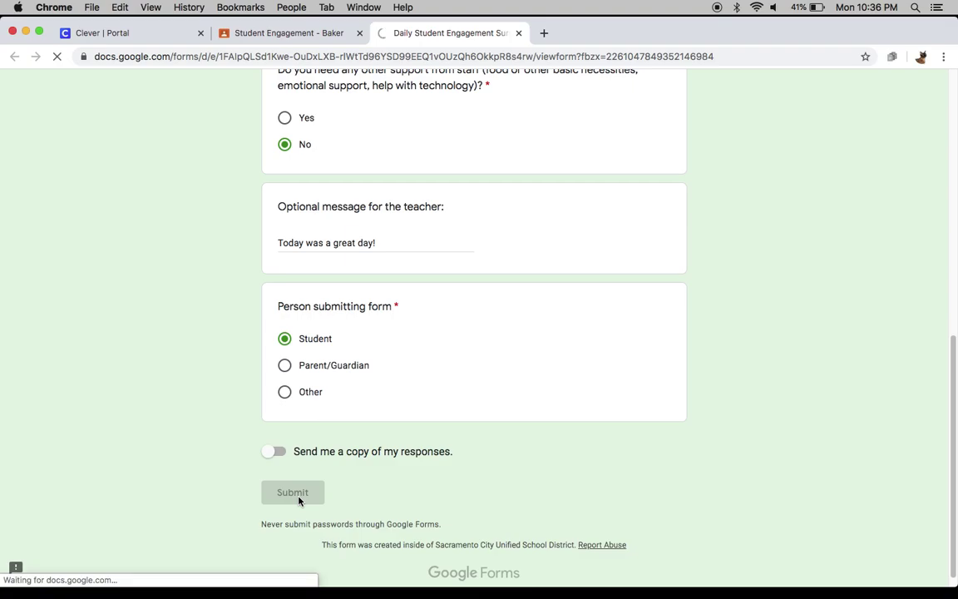